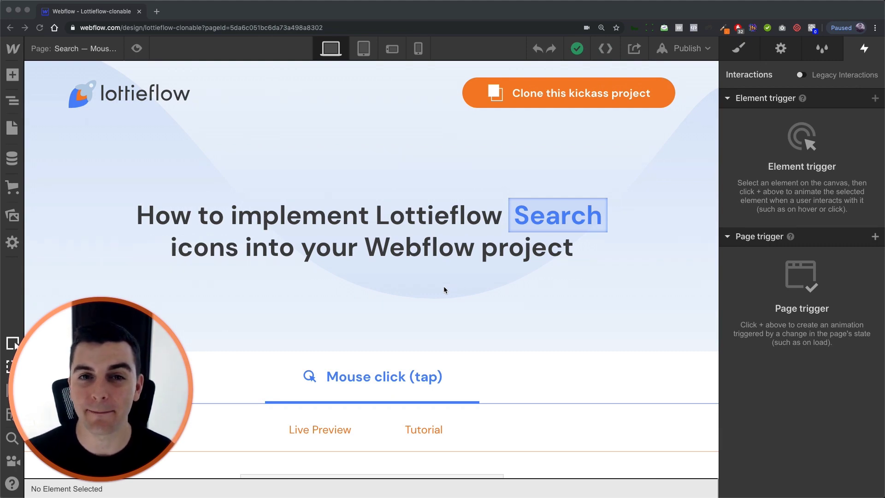
- Scroll down to the Mouse click (tap) section and show the Live Preview search bar and icon
scroll(443, 289, down, 4)
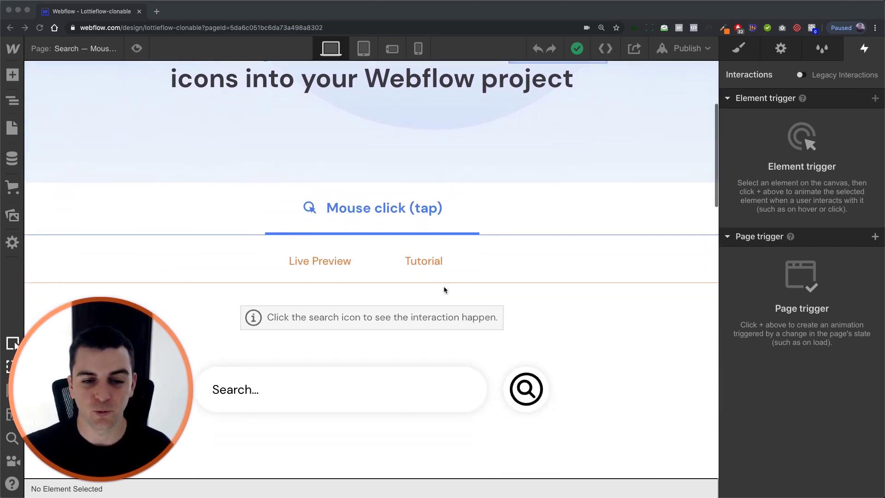
click(132, 44)
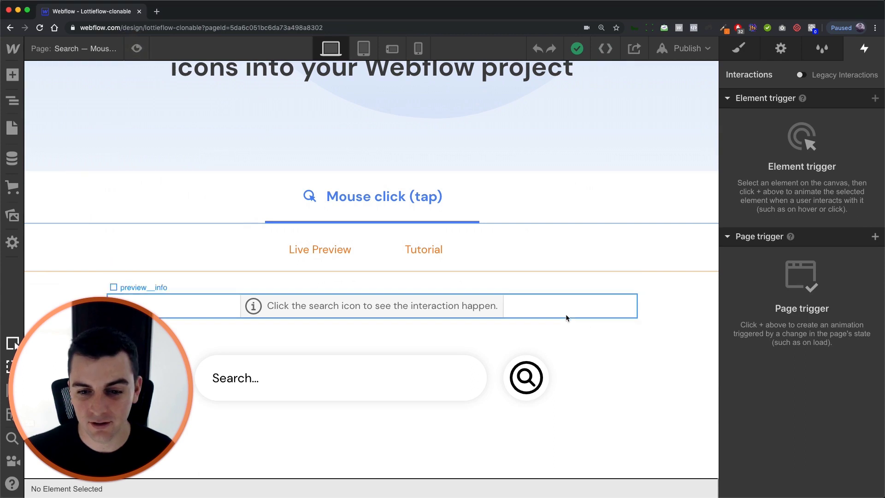
scroll(566, 314, down, 1)
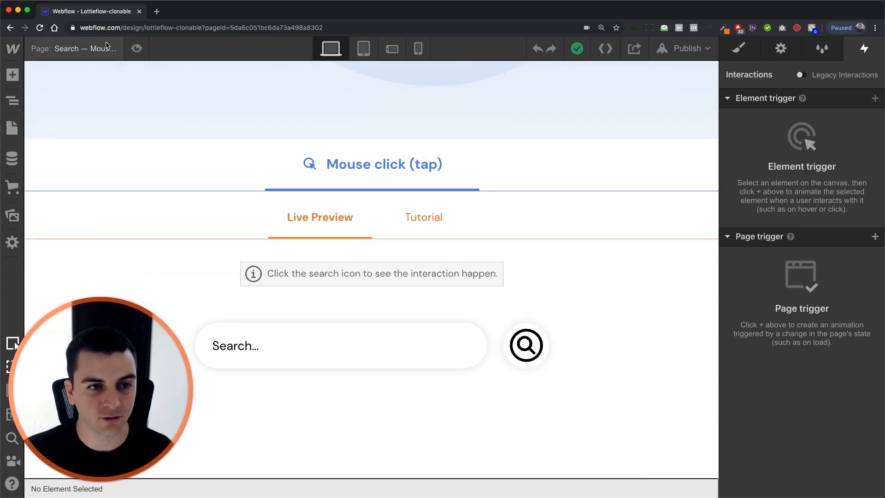
click(136, 49)
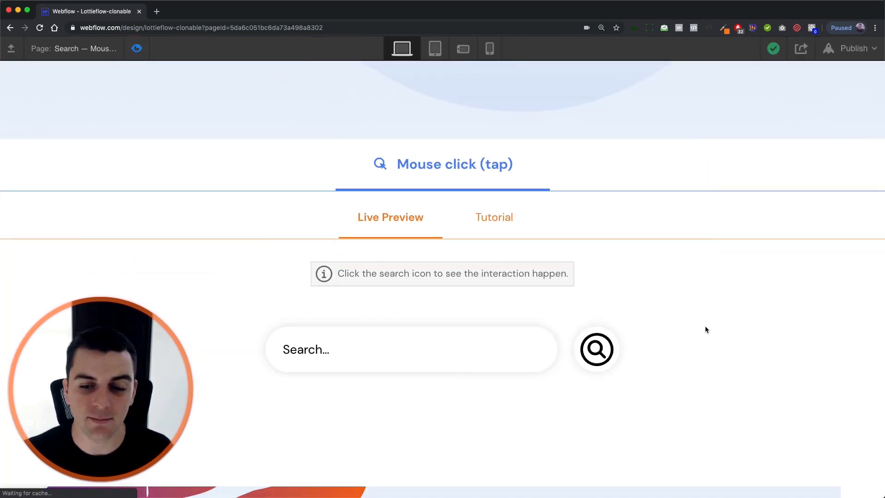
click(597, 352)
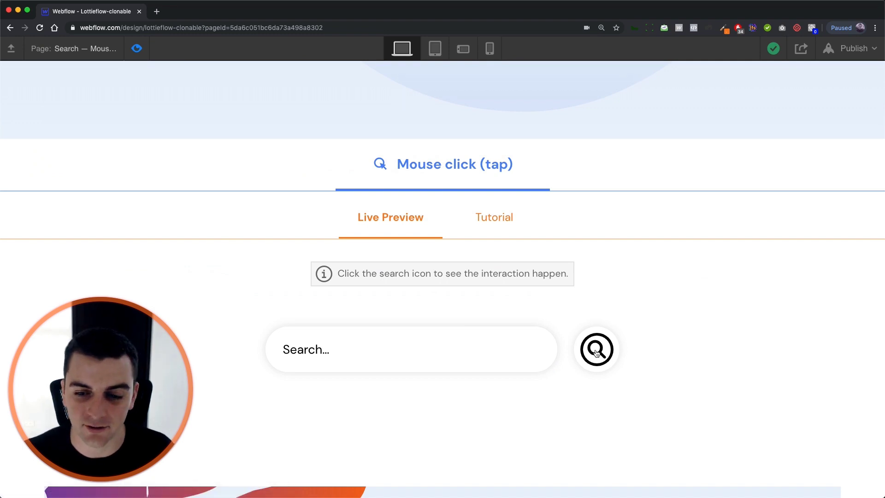
click(597, 353)
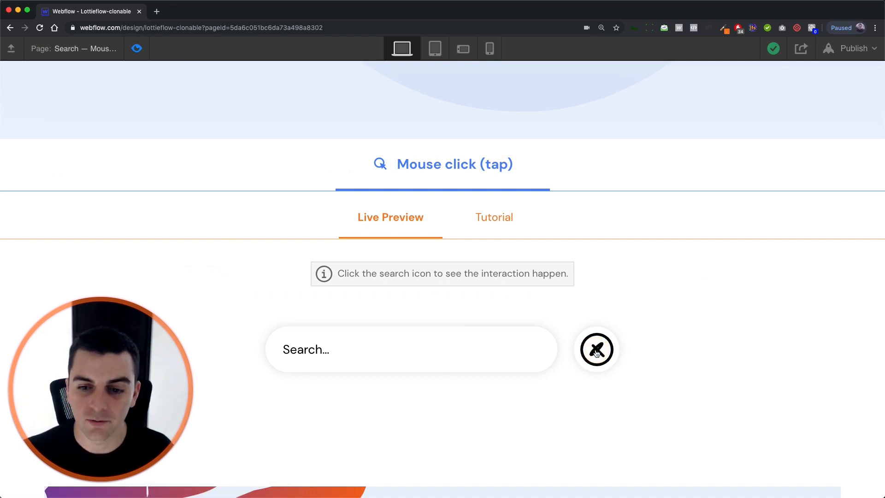
click(597, 353)
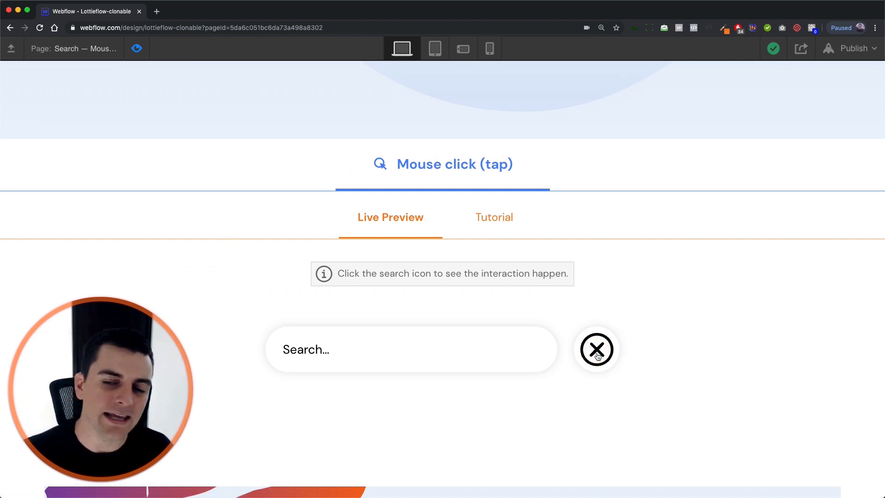
click(598, 356)
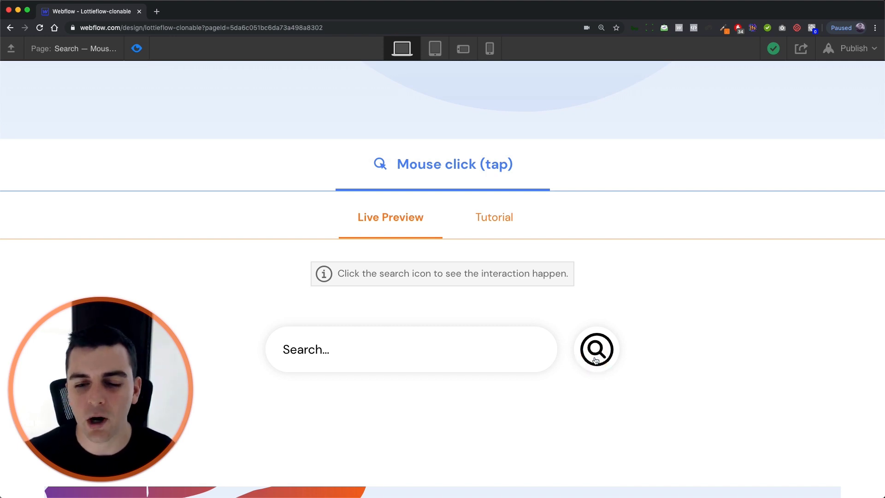
click(595, 361)
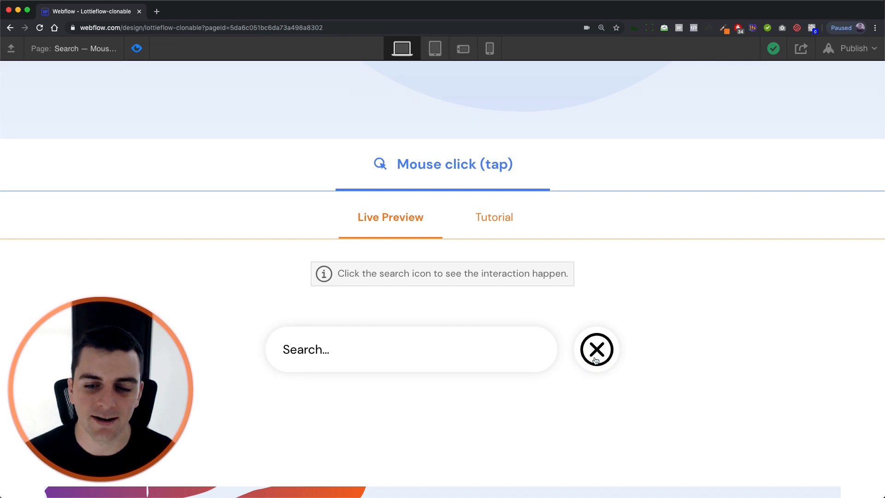
click(596, 360)
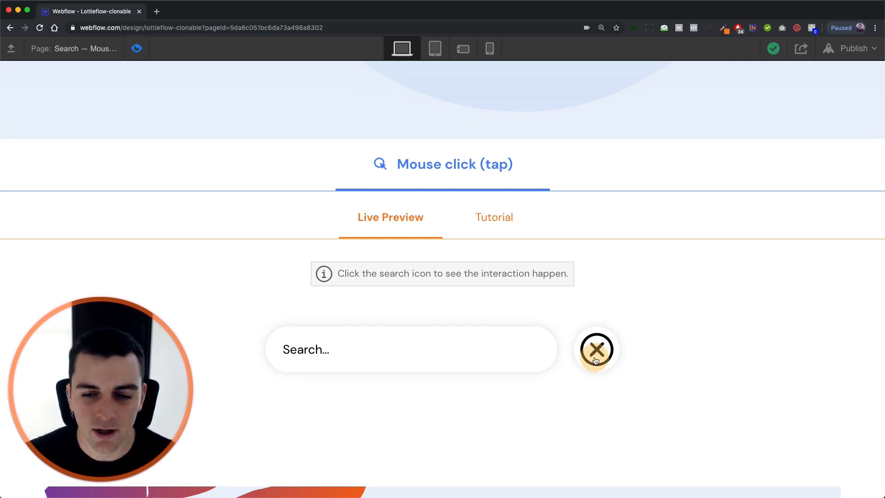
click(595, 360)
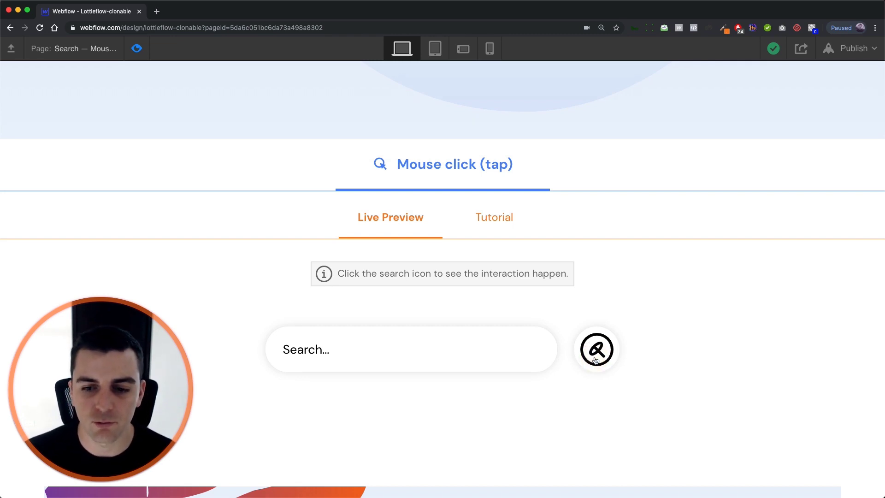
click(596, 360)
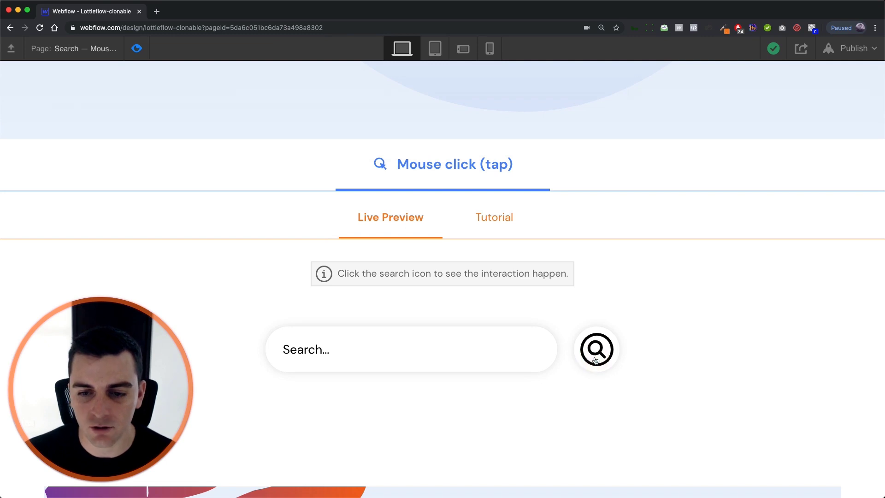
click(138, 47)
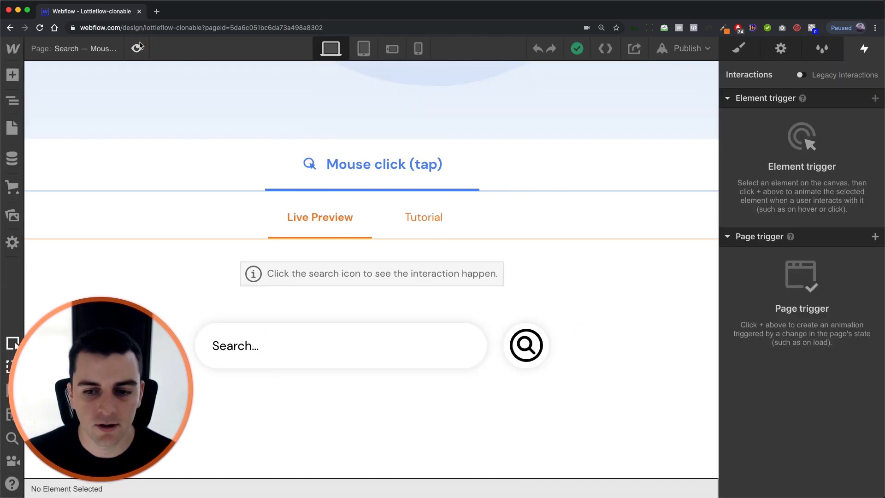
- Select the lottieflow search icon element and check its element trigger types
click(526, 346)
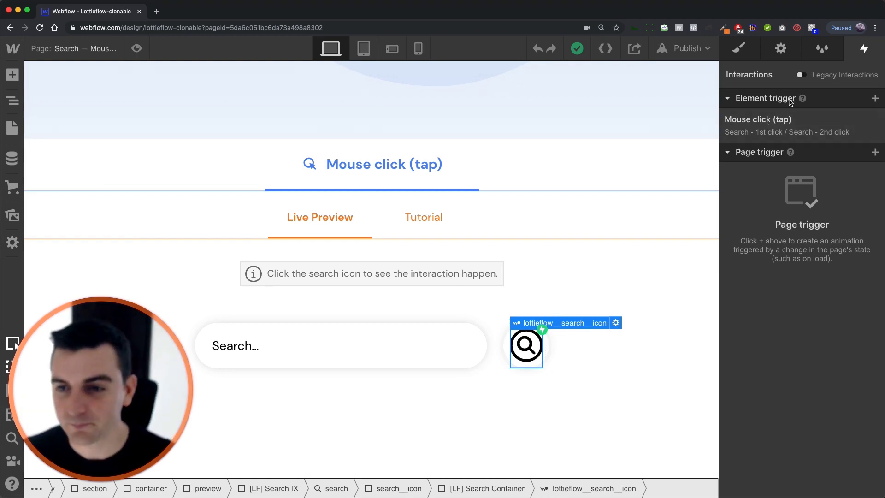
click(875, 98)
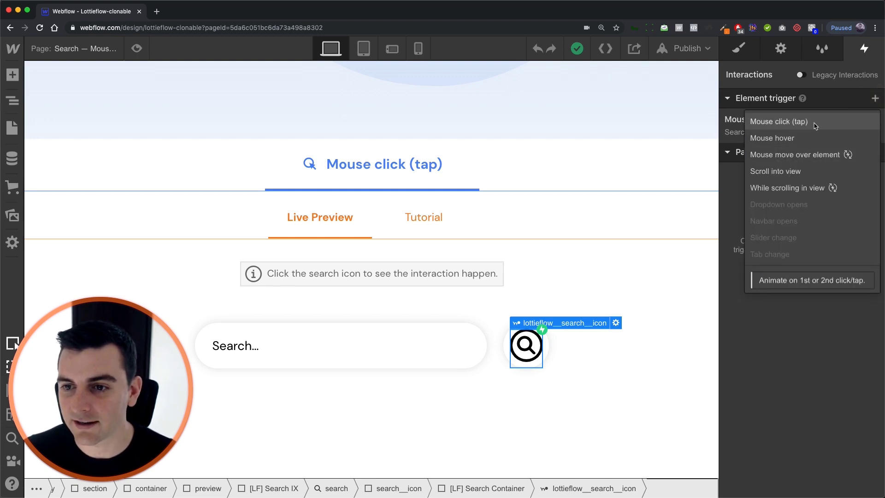
click(728, 129)
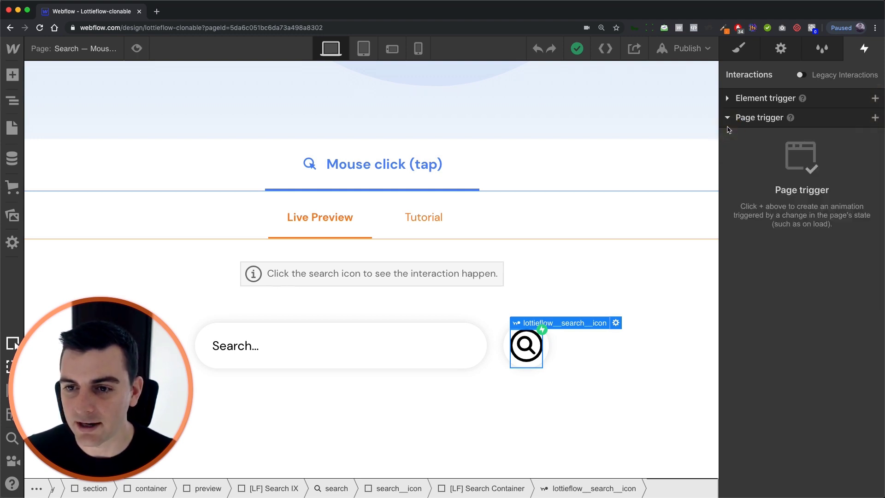
- Open the icon's Mouse click (tap) trigger to view its 1st and 2nd click animations
click(754, 98)
click(756, 122)
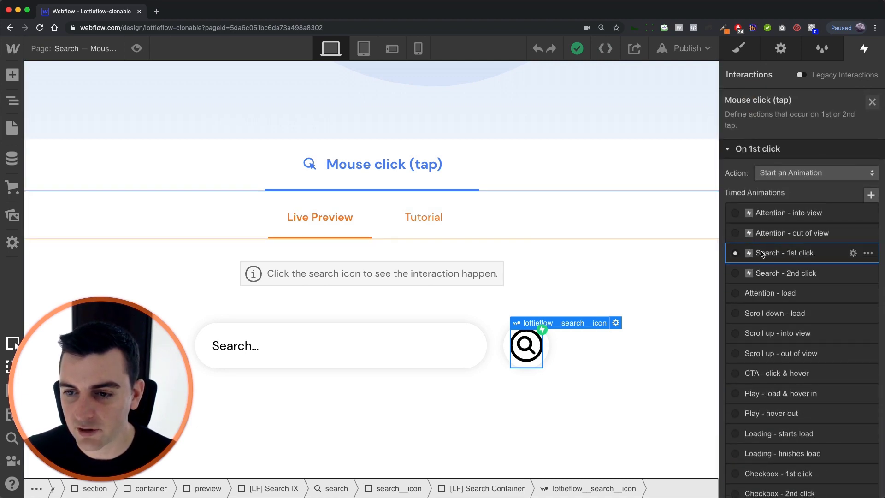
scroll(772, 248, down, 15)
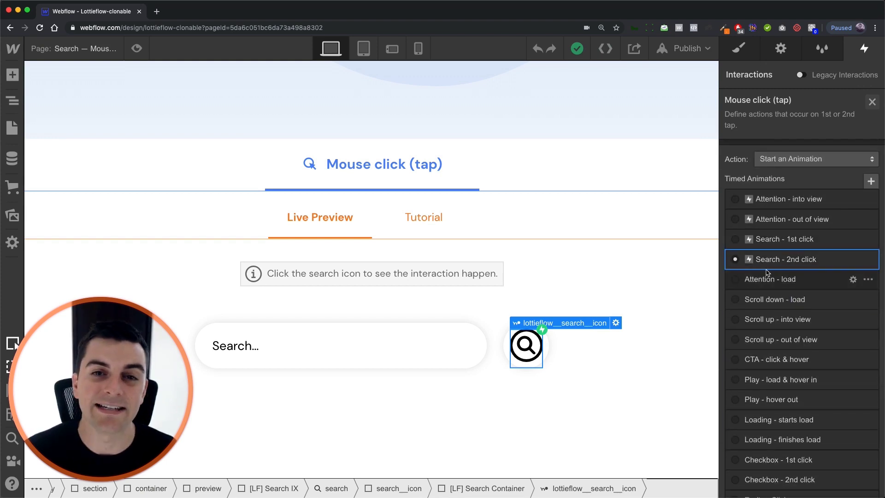
scroll(767, 272, down, 8)
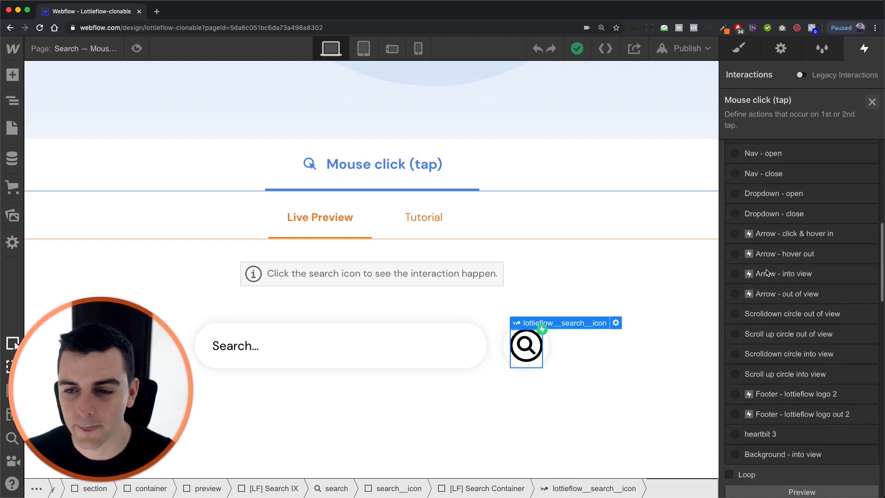
scroll(768, 272, up, 15)
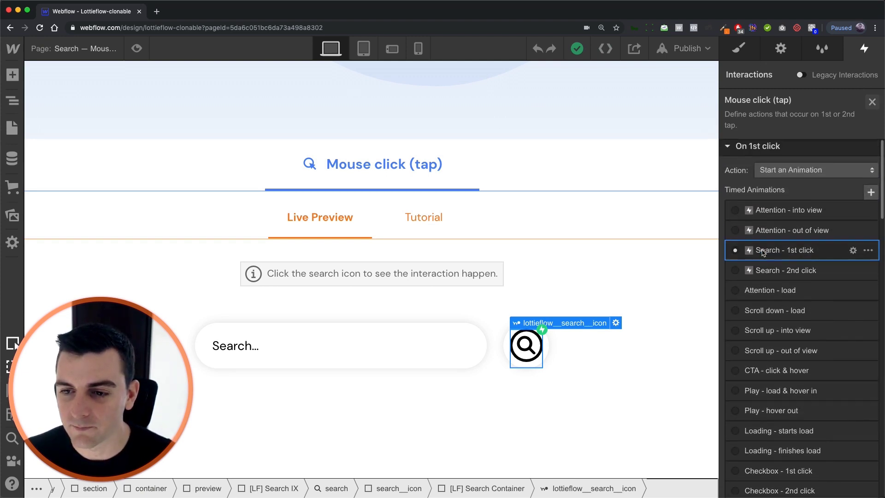
- In Search - 1st click, preview the Lottie action and set it to stop at 53%
click(761, 246)
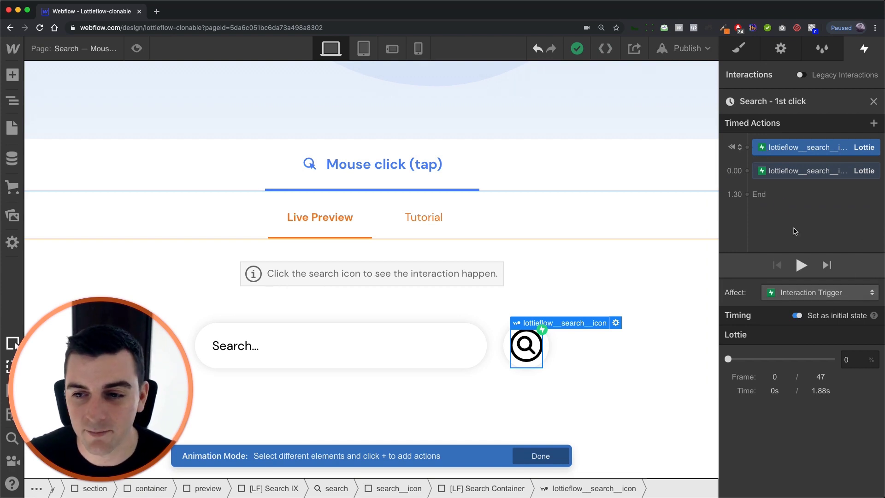
click(783, 172)
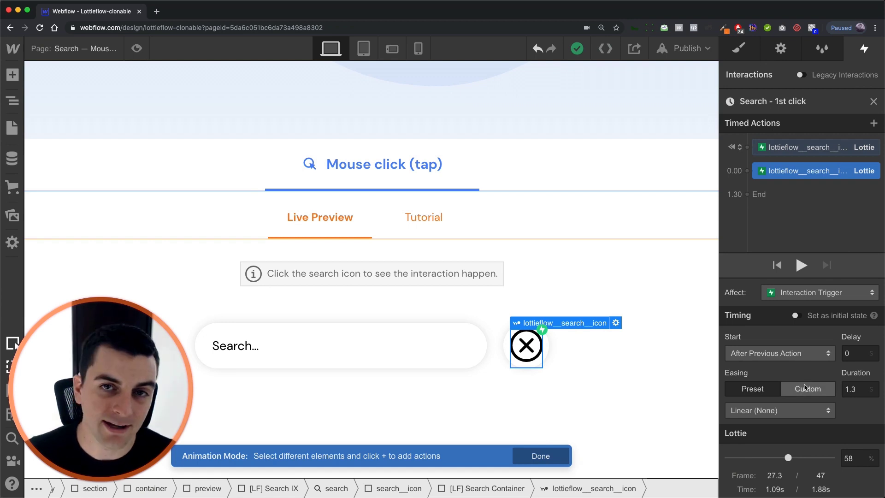
click(801, 266)
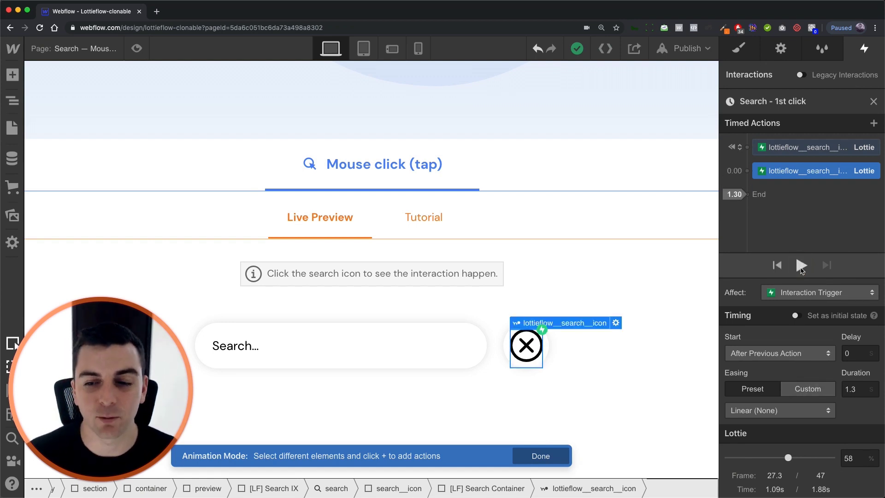
click(801, 266)
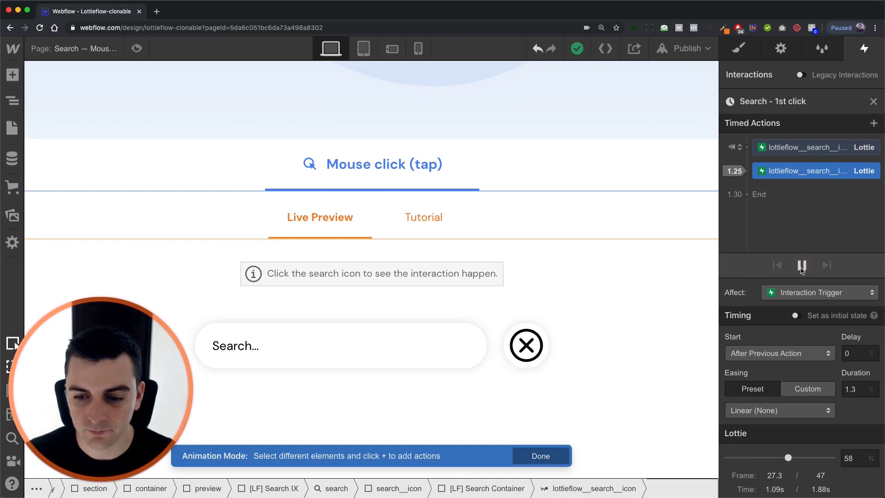
mouse_move(788, 458)
mouse_down()
mouse_move(731, 458)
mouse_move(835, 458)
mouse_move(783, 457)
mouse_up()
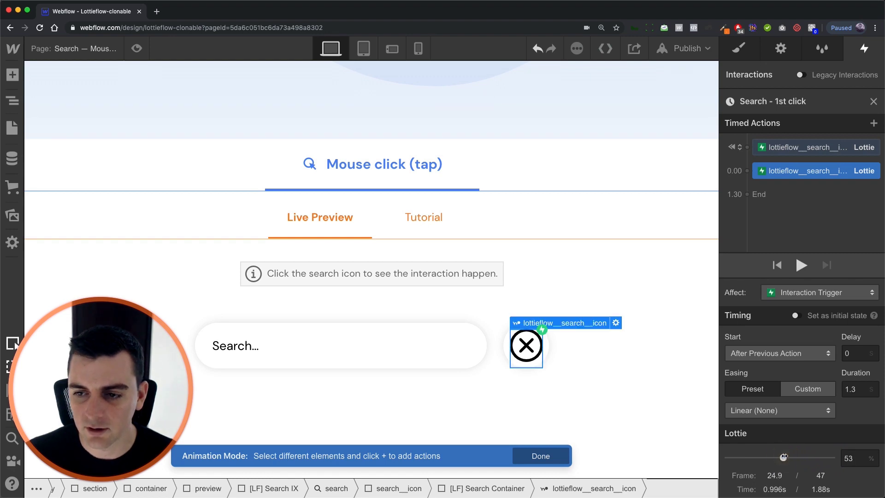
- Shorten the Lottie action's duration from 1.3 to 0.4 seconds, replay the preview, and close the editor
click(862, 388)
key(BackSpace)
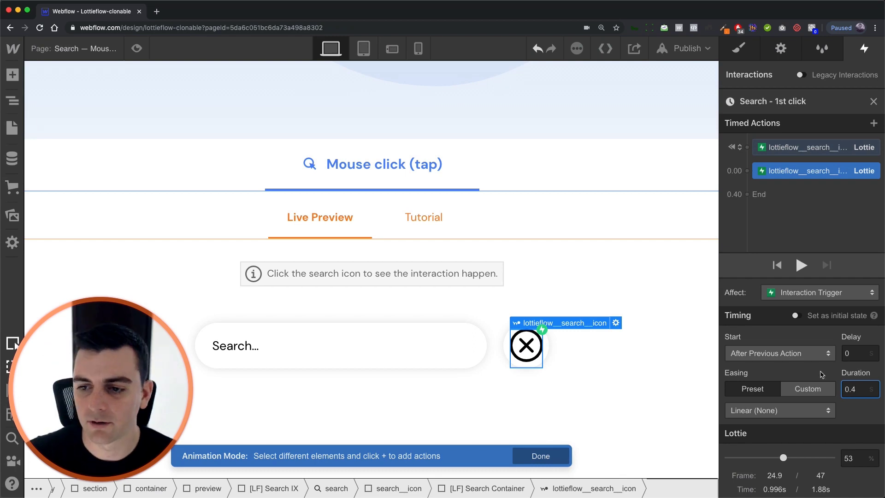
click(802, 266)
click(801, 266)
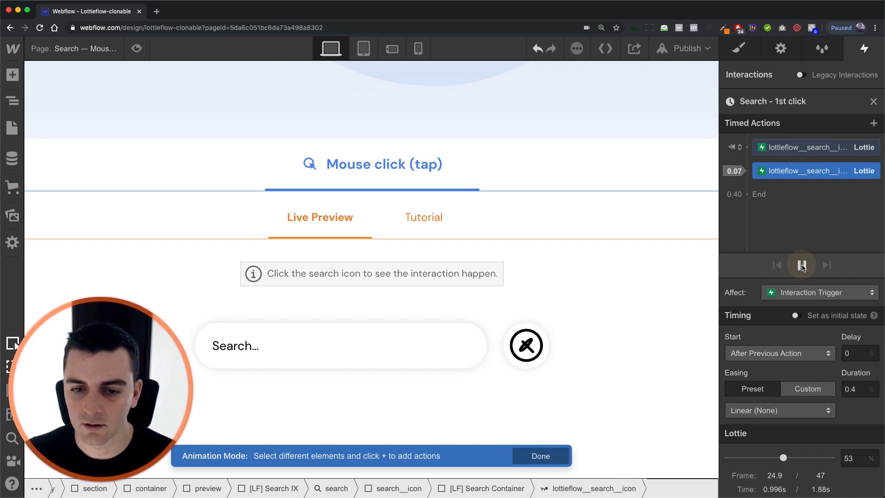
click(802, 265)
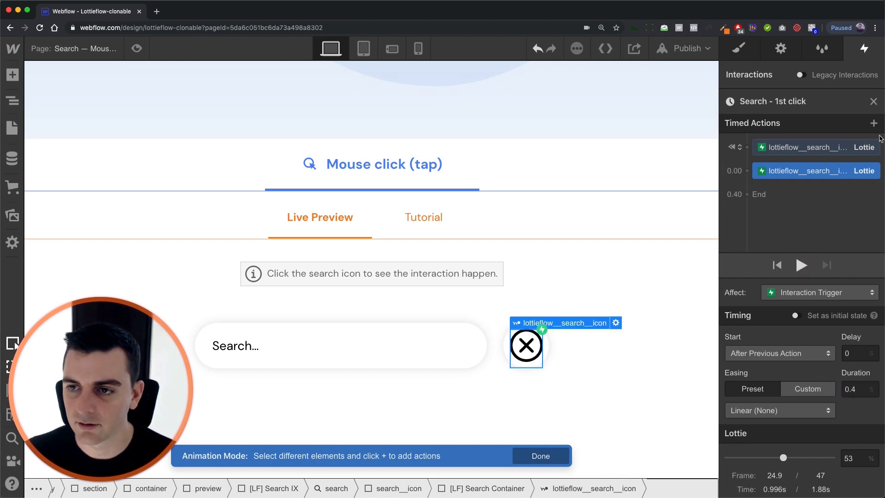
click(874, 102)
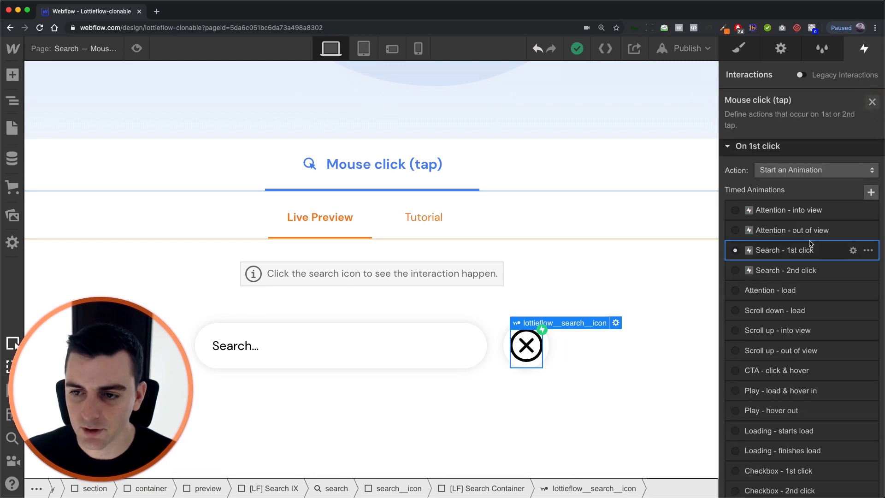
- Preview the icon's click interaction from the On 2nd click area
scroll(785, 275, down, 12)
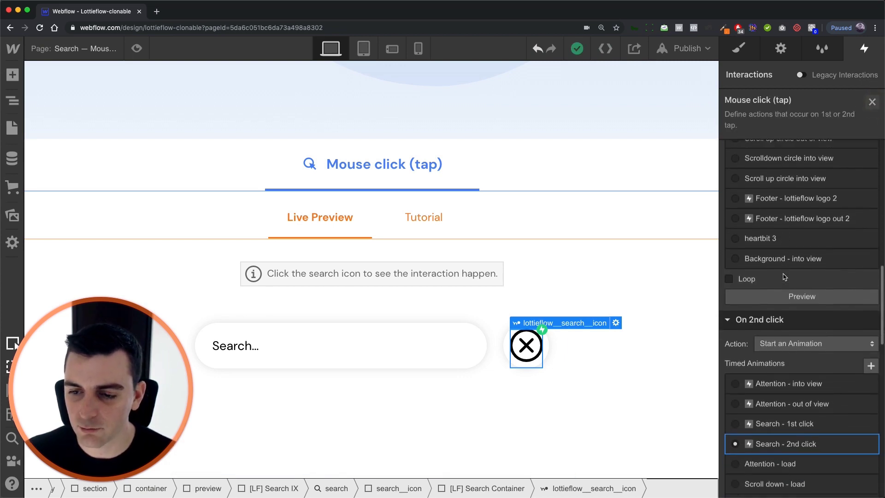
click(778, 289)
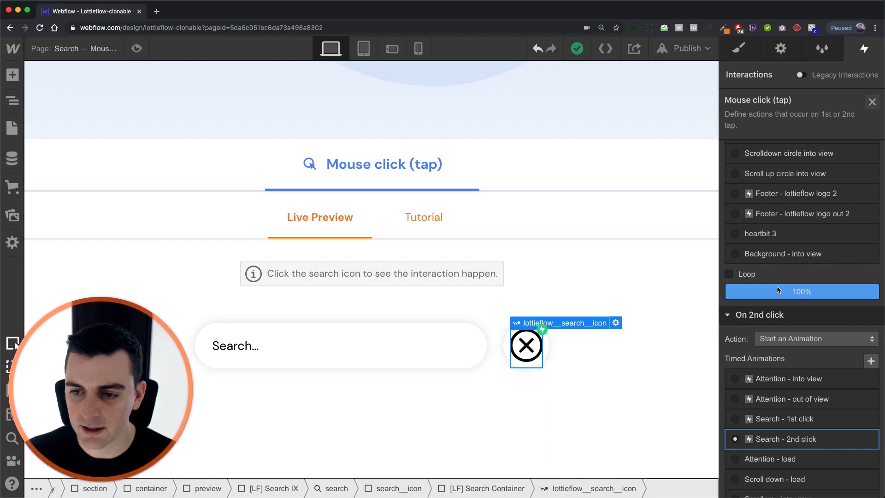
scroll(778, 289, up, 5)
scroll(778, 289, up, 5)
- Recheck the first-click Lottie action's 0.4 s duration, then open Search - 2nd click
click(765, 194)
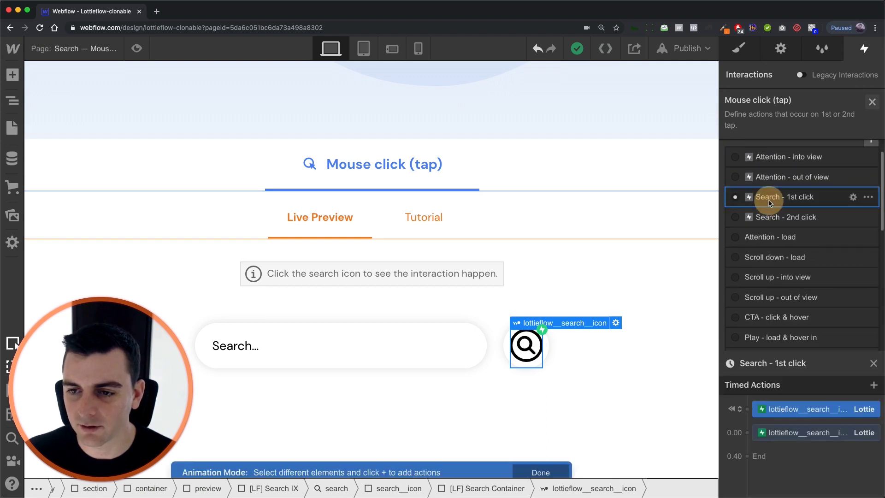
click(812, 172)
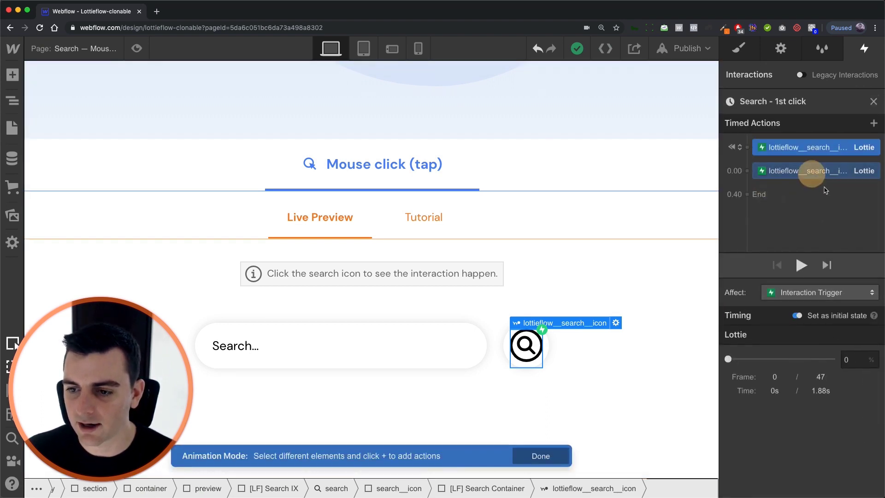
click(856, 389)
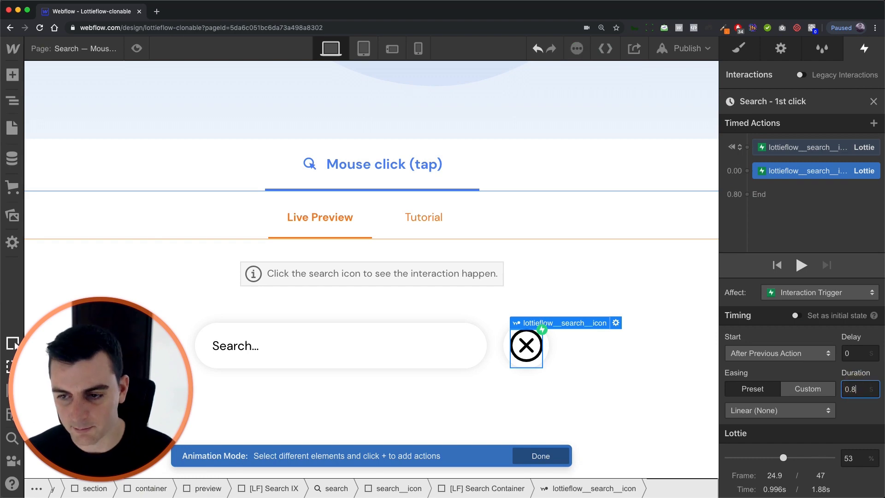
click(874, 101)
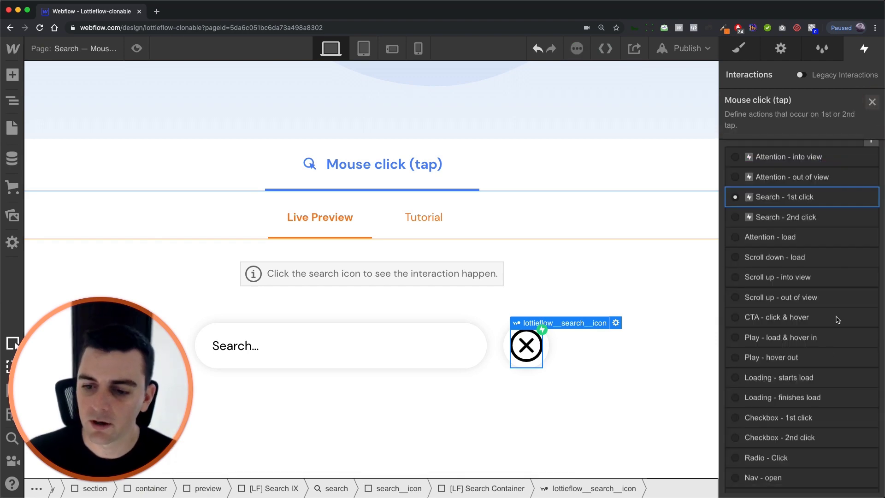
scroll(794, 369, down, 10)
click(794, 374)
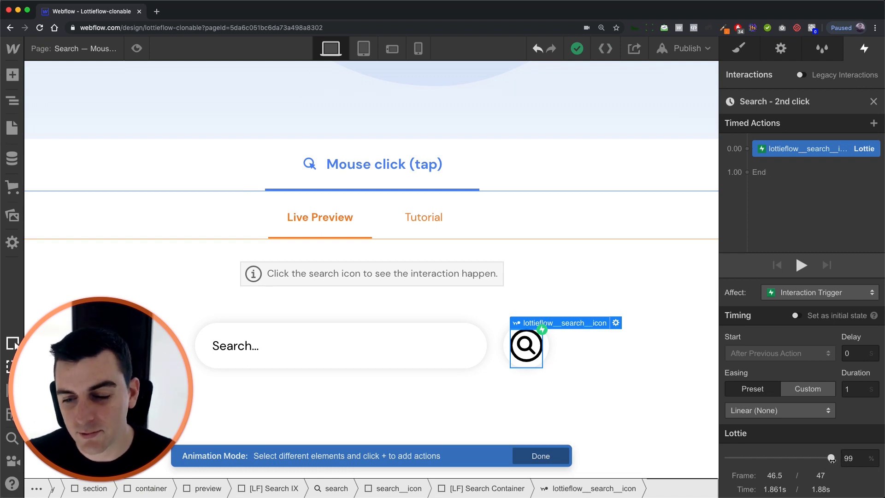
- Scrub the second-click Lottie to check the X, keeping 99% over 1 second
mouse_move(831, 458)
mouse_down()
mouse_move(732, 459)
mouse_move(831, 459)
mouse_up()
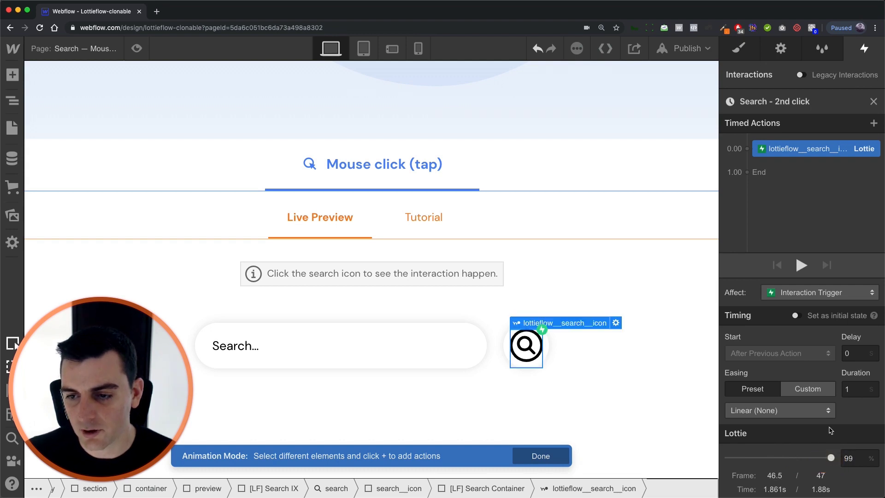
click(874, 102)
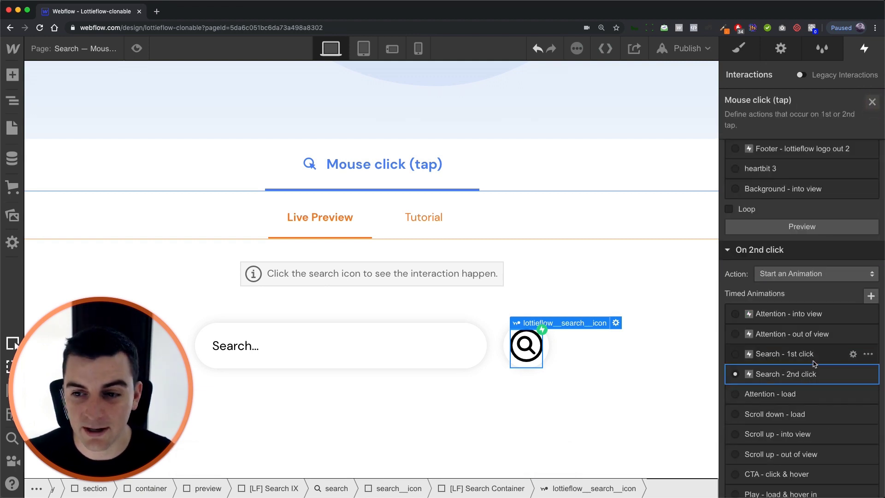
click(136, 48)
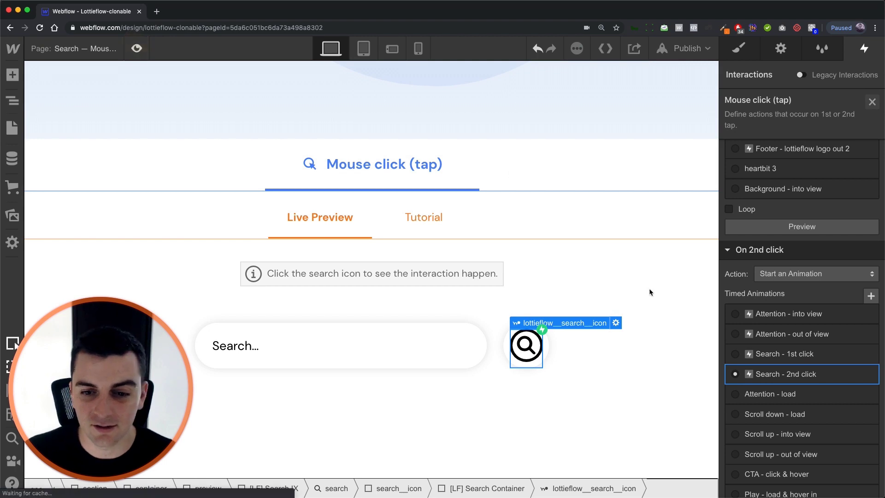
click(601, 358)
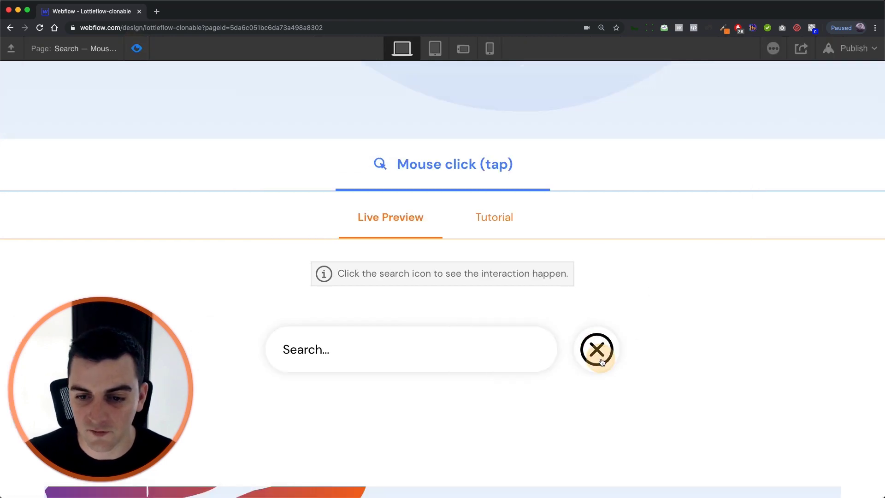
click(604, 363)
click(602, 362)
click(602, 362)
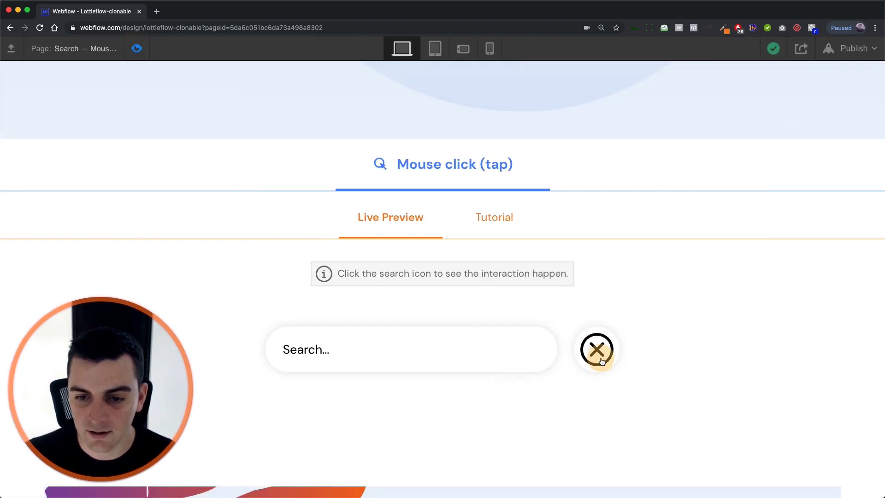
click(602, 362)
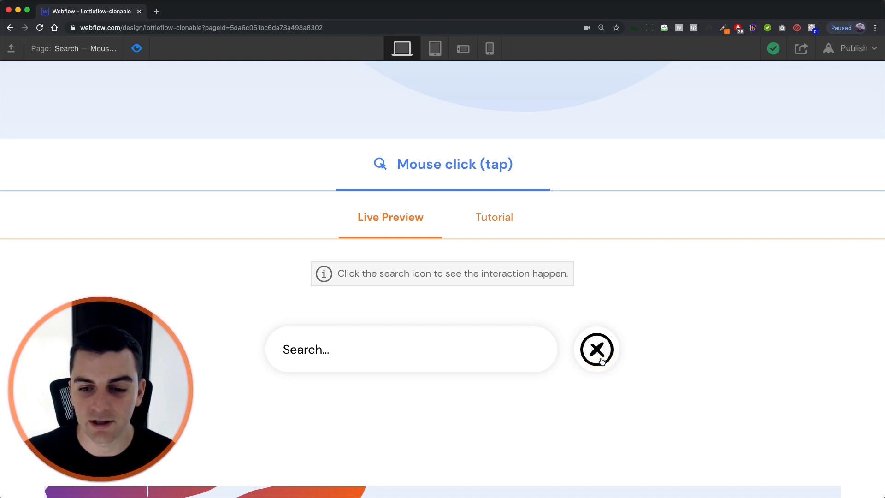
click(602, 361)
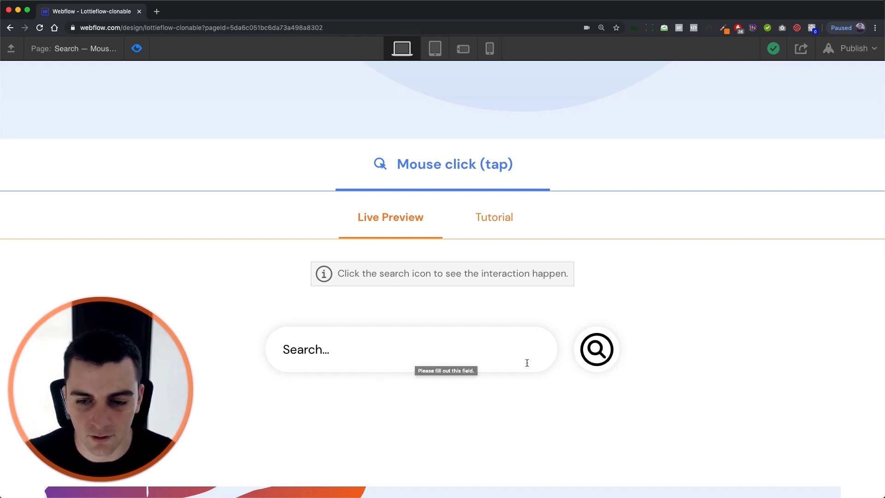
click(598, 355)
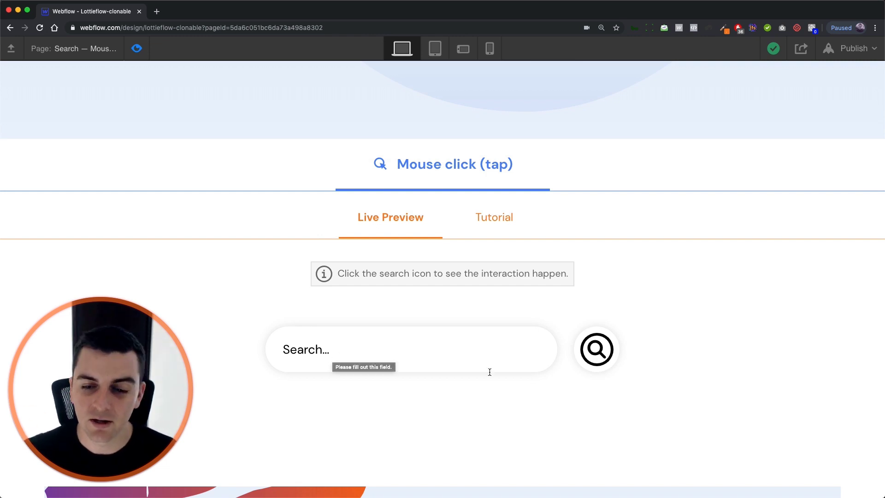
click(590, 356)
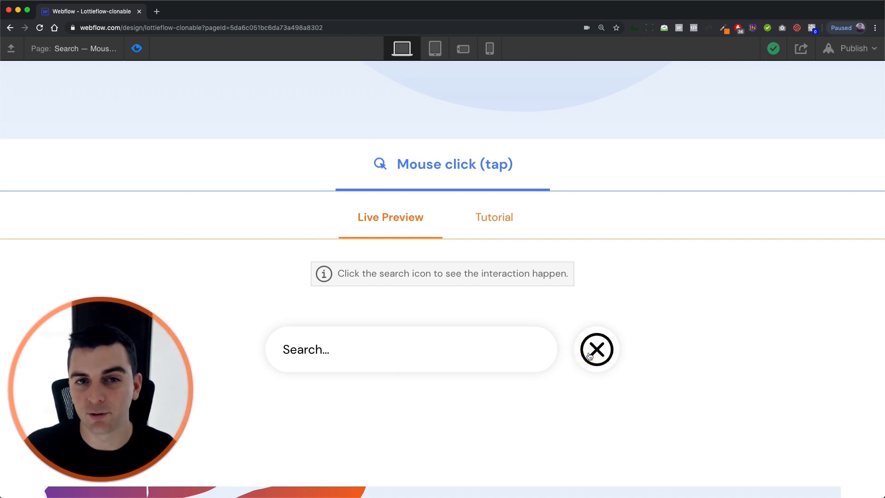
click(590, 356)
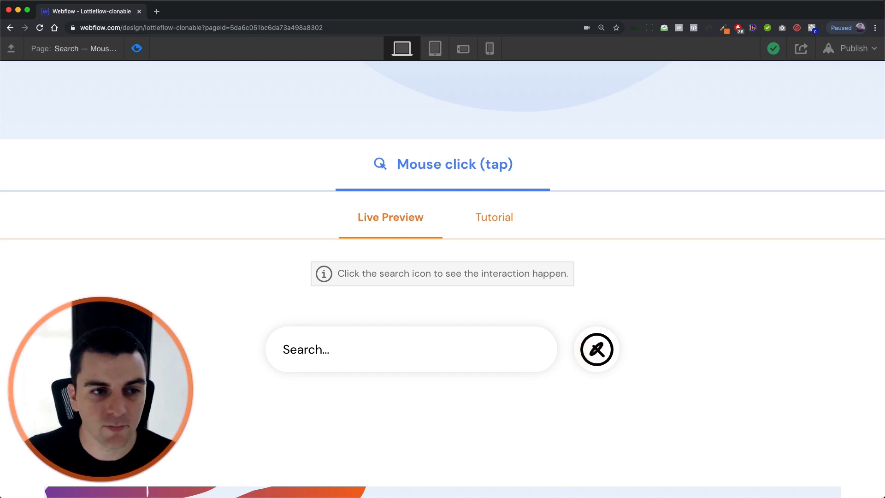
key(super+shift+p)
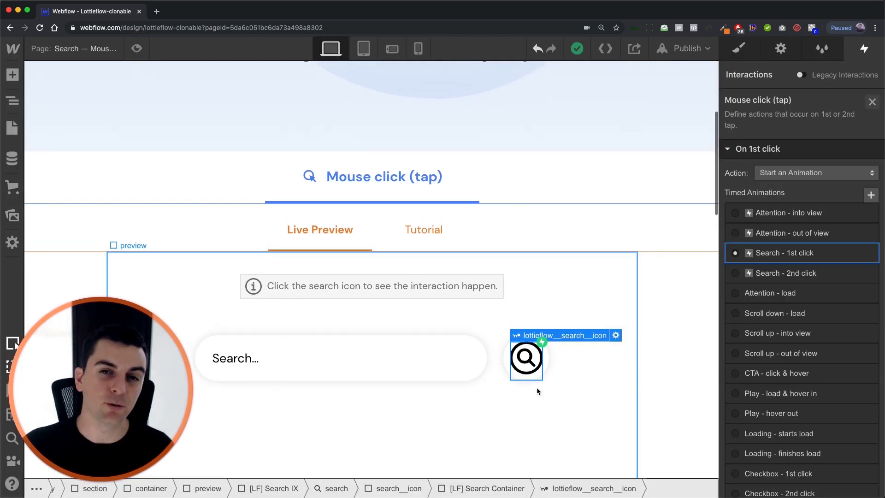